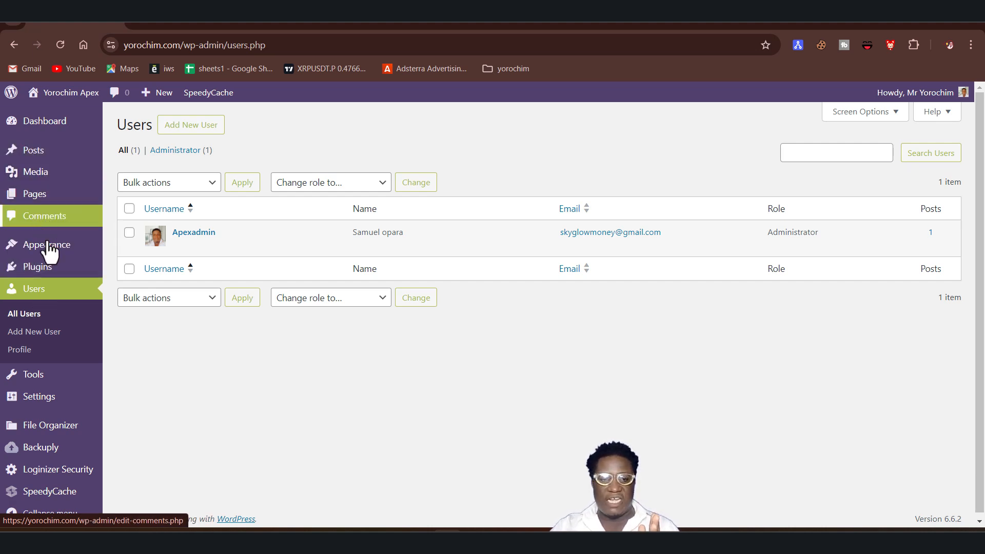
# Open the users list and check the available roles in the bulk role-change list without applying one.
pyautogui.click(56, 292)
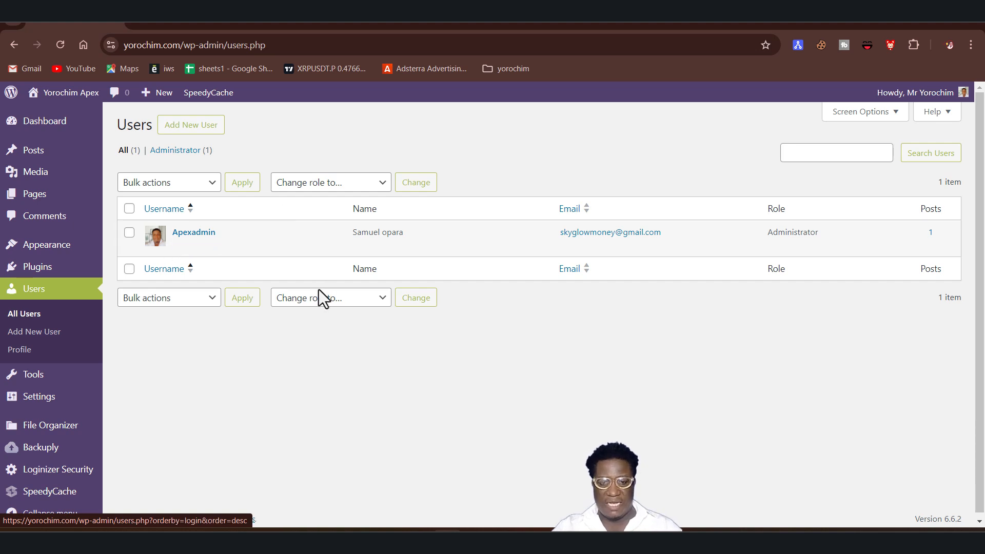
pyautogui.click(340, 302)
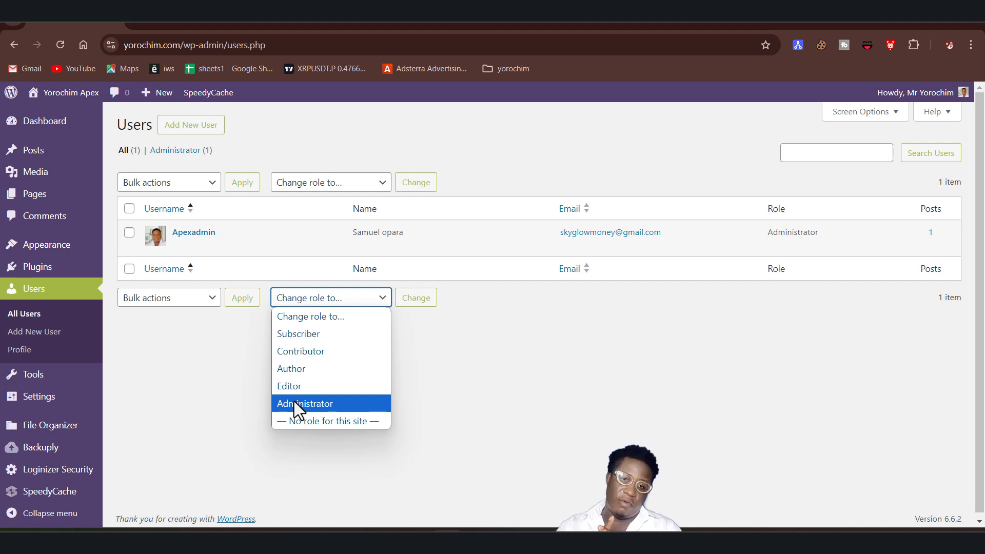
pyautogui.click(496, 372)
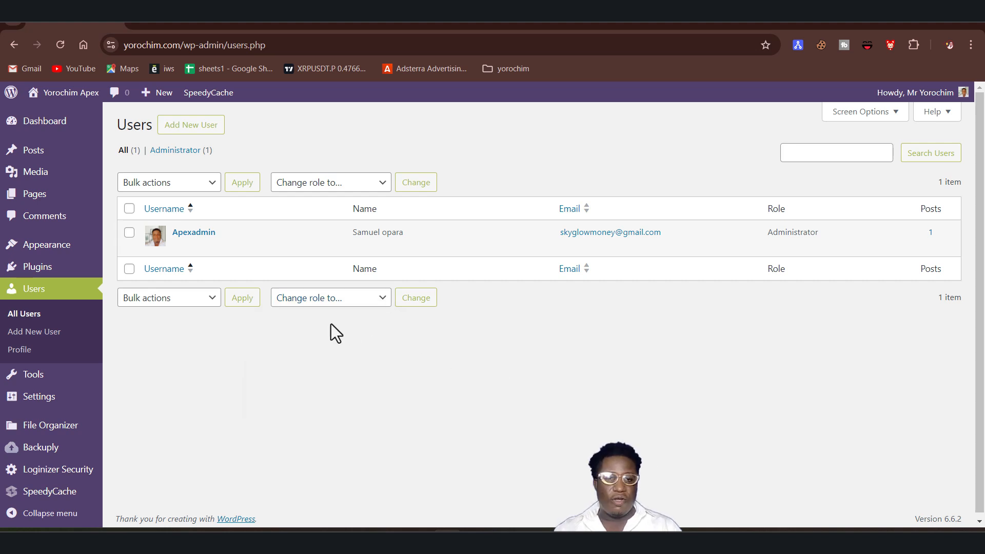
# Open the Add New User form and set the new user's role to Editor.
pyautogui.click(200, 127)
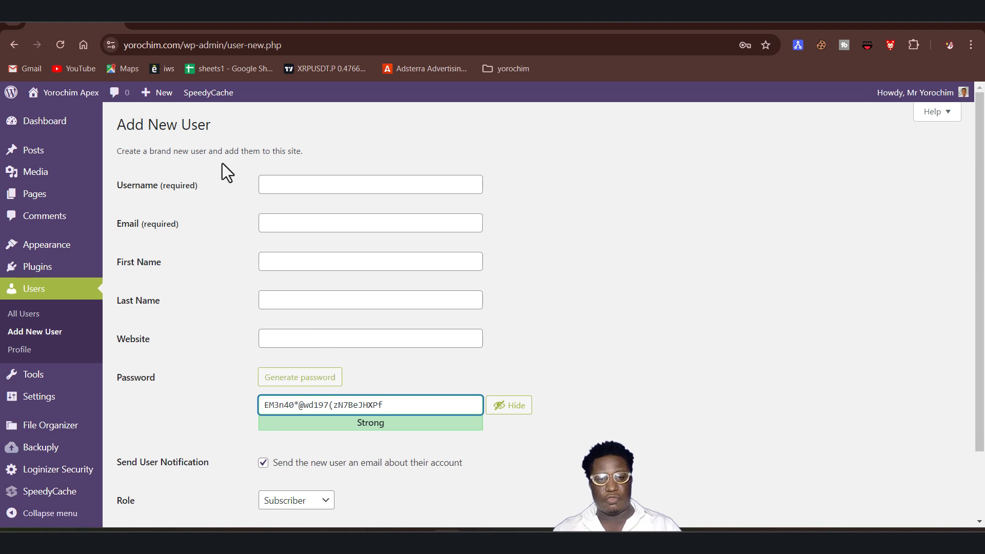
pyautogui.scroll(-2, 308, 401)
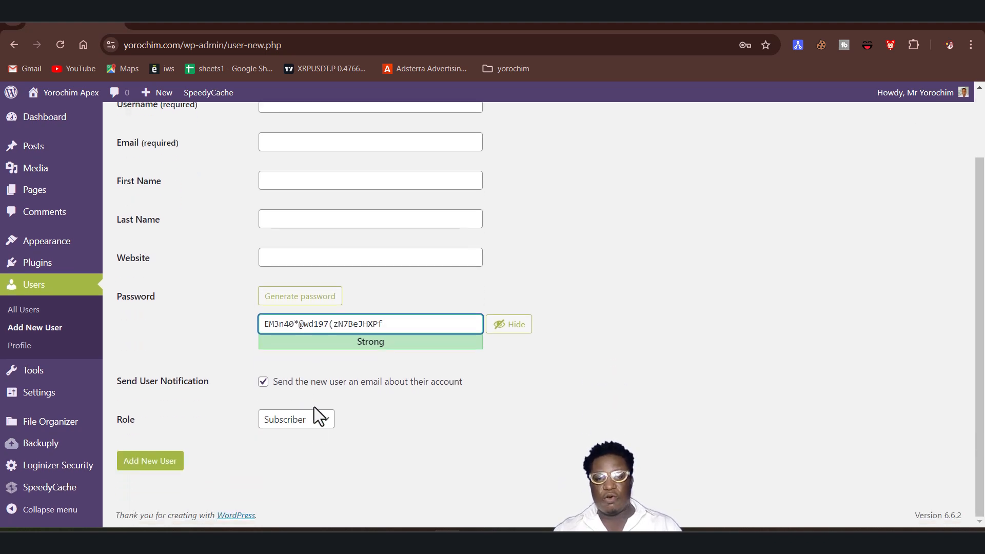
pyautogui.scroll(2, 334, 383)
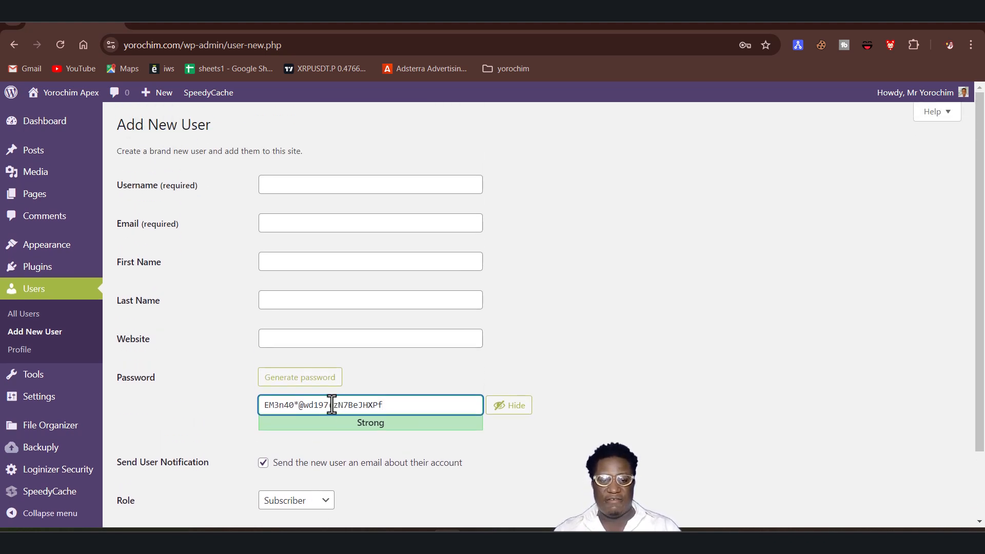
pyautogui.scroll(-2, 324, 430)
pyautogui.click(300, 420)
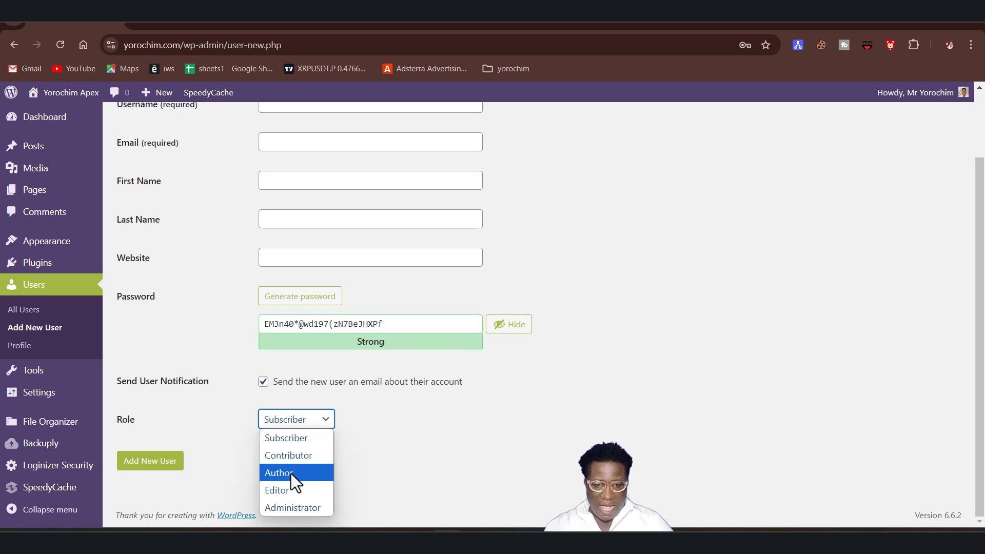
pyautogui.click(508, 431)
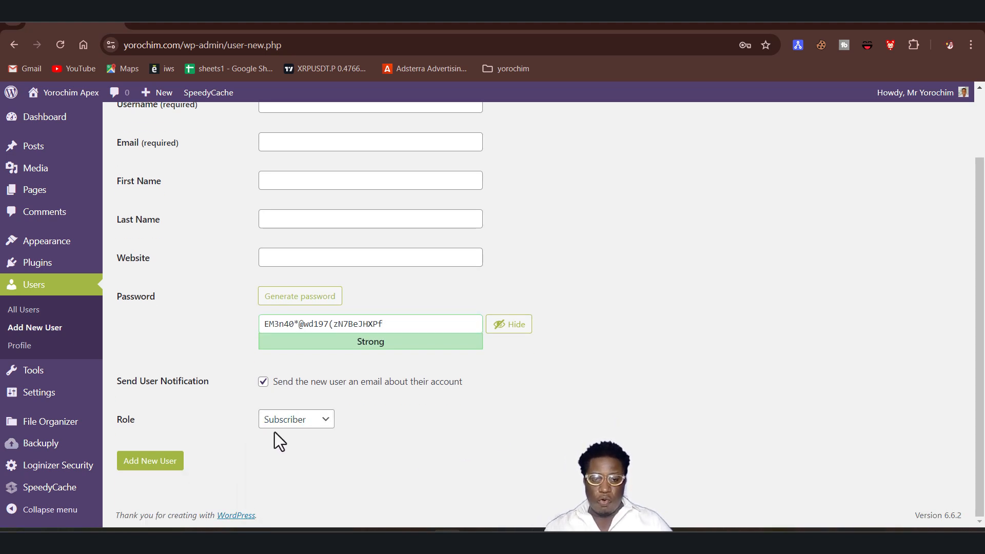
pyautogui.click(300, 419)
pyautogui.click(282, 488)
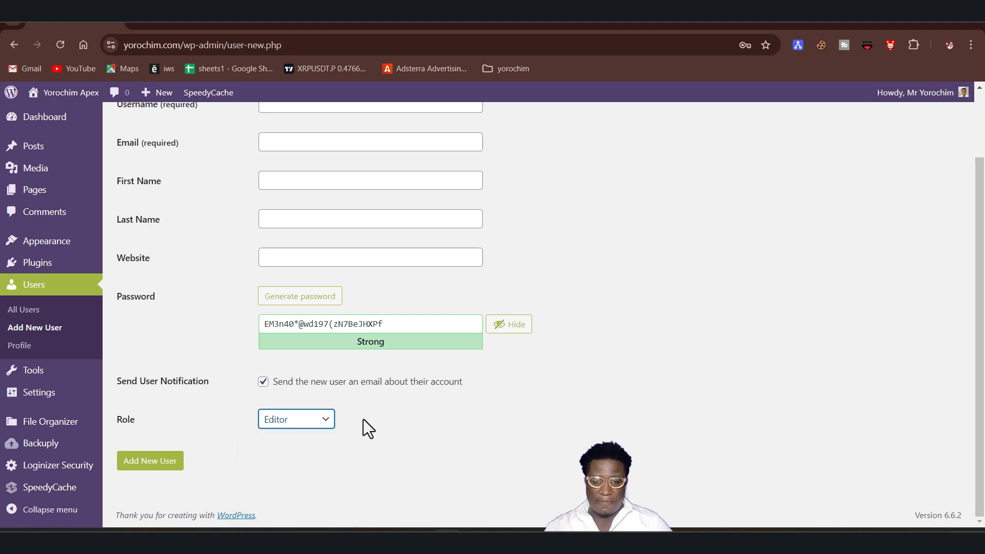
pyautogui.scroll(2, 364, 420)
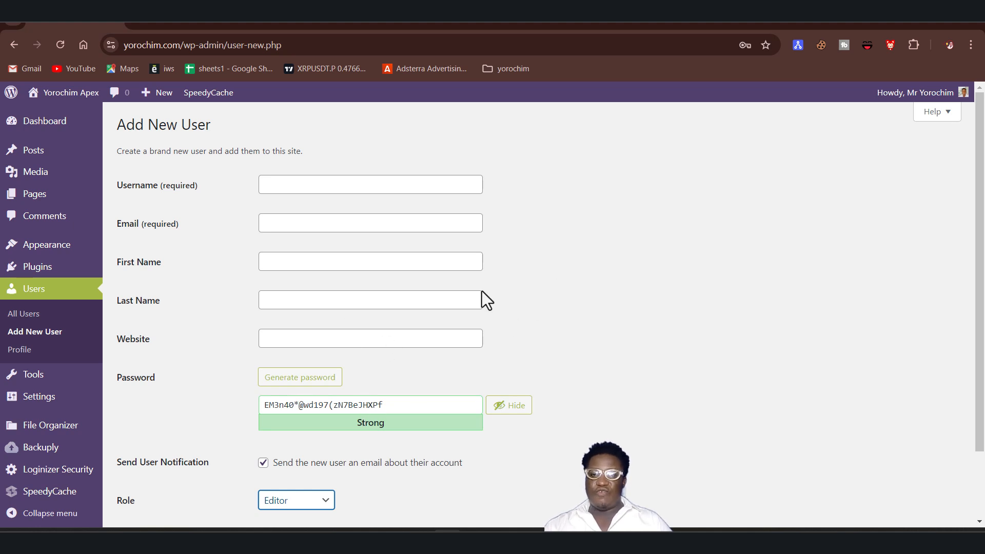
# Copy the prepared username from the Notepad file and paste it into the Username field.
pyautogui.click(307, 540)
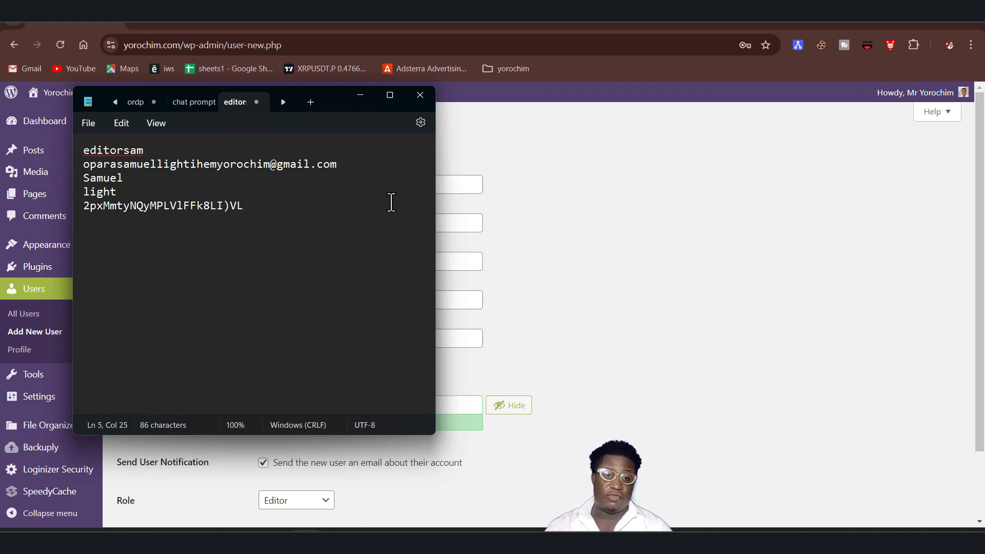
pyautogui.moveTo(150, 157); pyautogui.dragTo(86, 154)
pyautogui.tripleClick(100, 150)
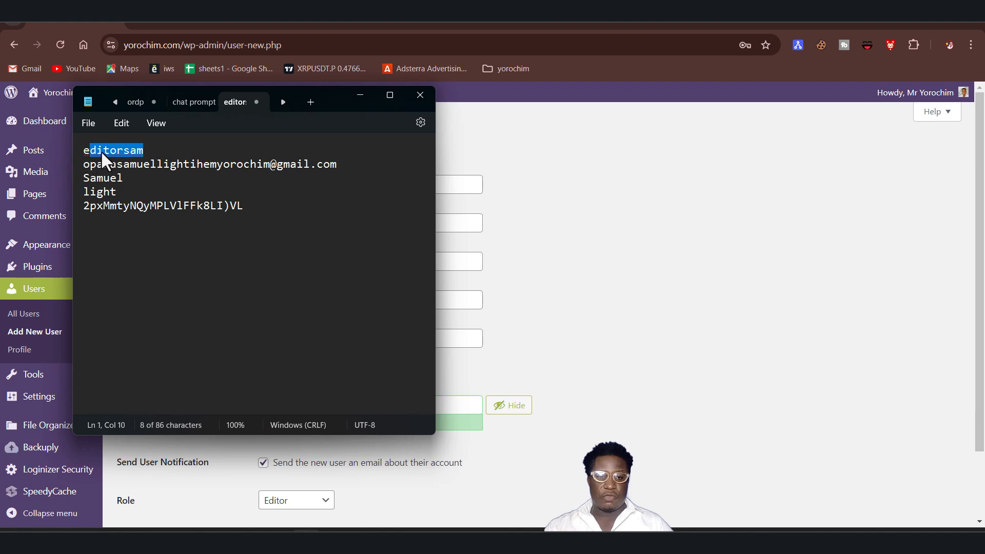
pyautogui.rightClick(101, 151)
pyautogui.click(131, 215)
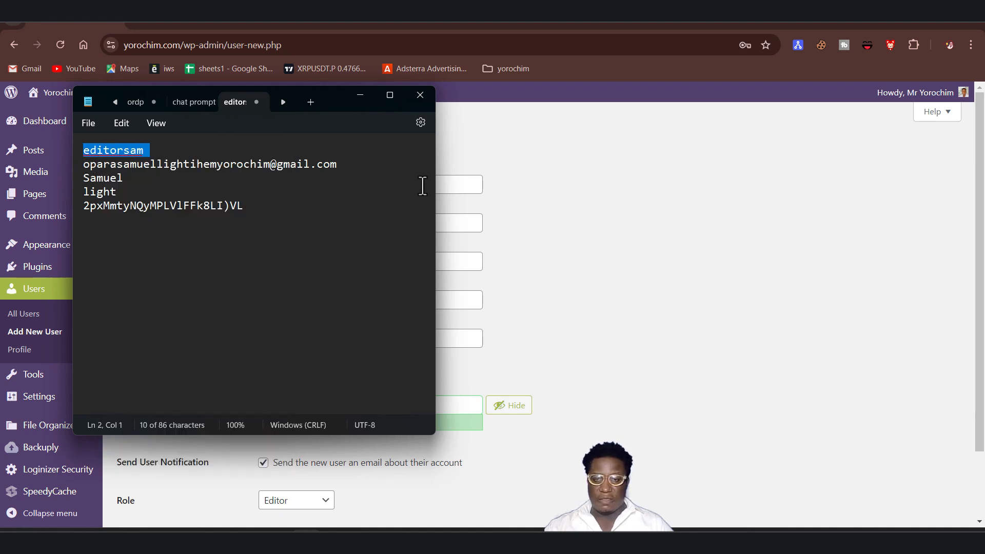
pyautogui.click(455, 186)
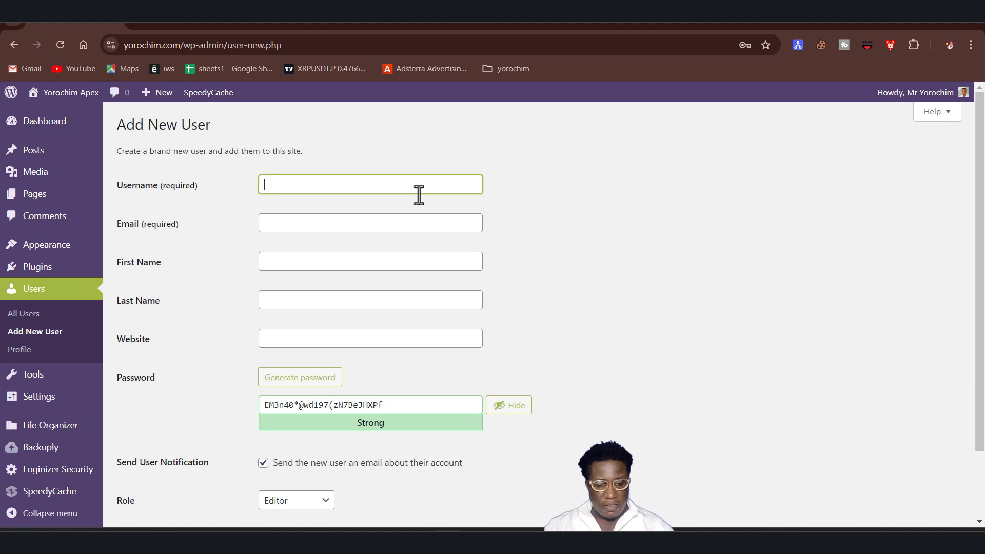
pyautogui.hotkey('ctrl', 'v')
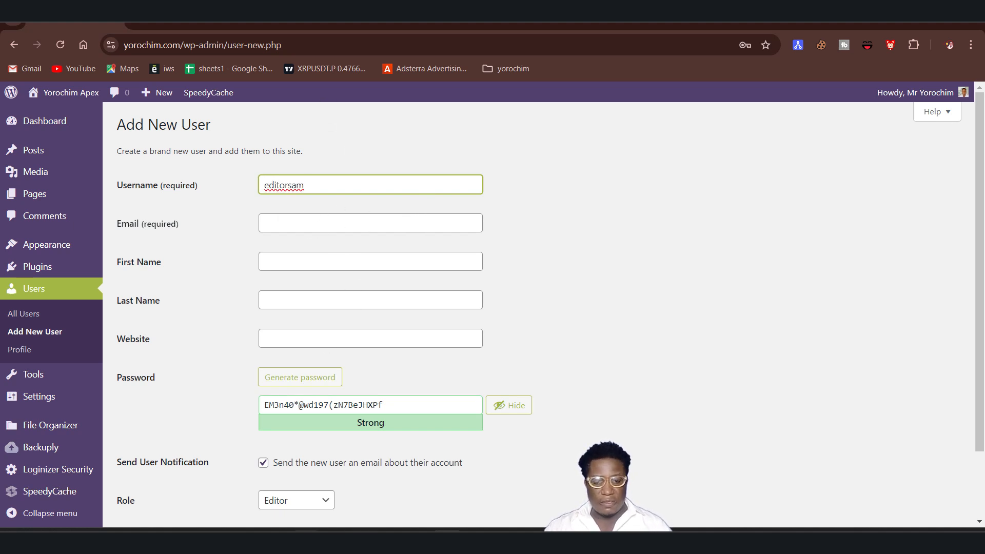
# Paste the new user's e-mail address from the notes into the Email field.
pyautogui.hotkey('alt', 'Tab')
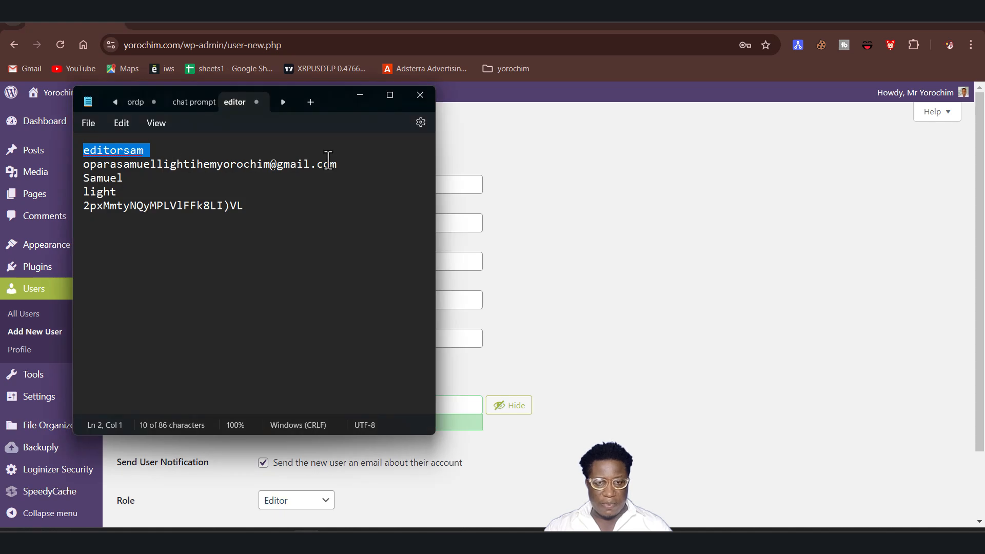
pyautogui.hotkey('alt', 'Tab')
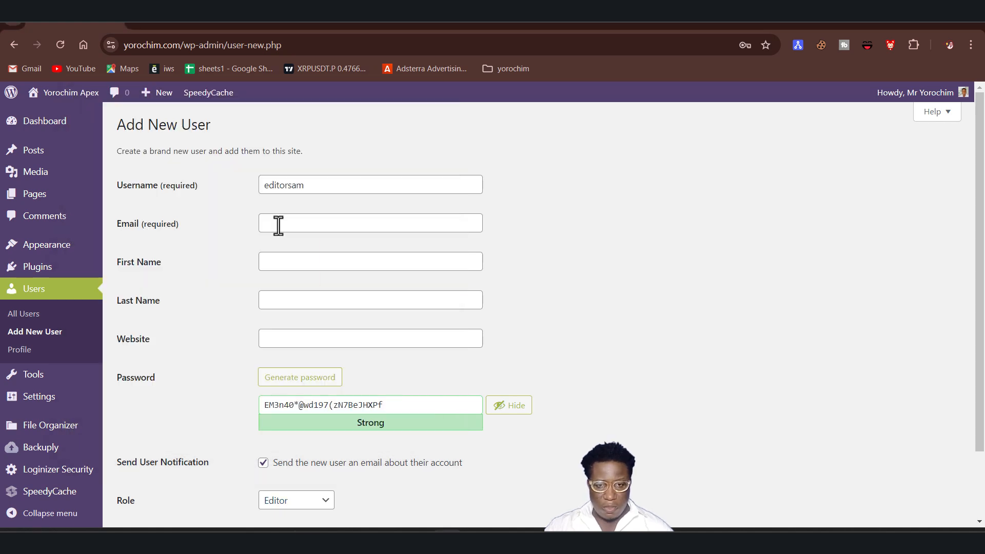
pyautogui.click(281, 224)
pyautogui.hotkey('ctrl', 'v')
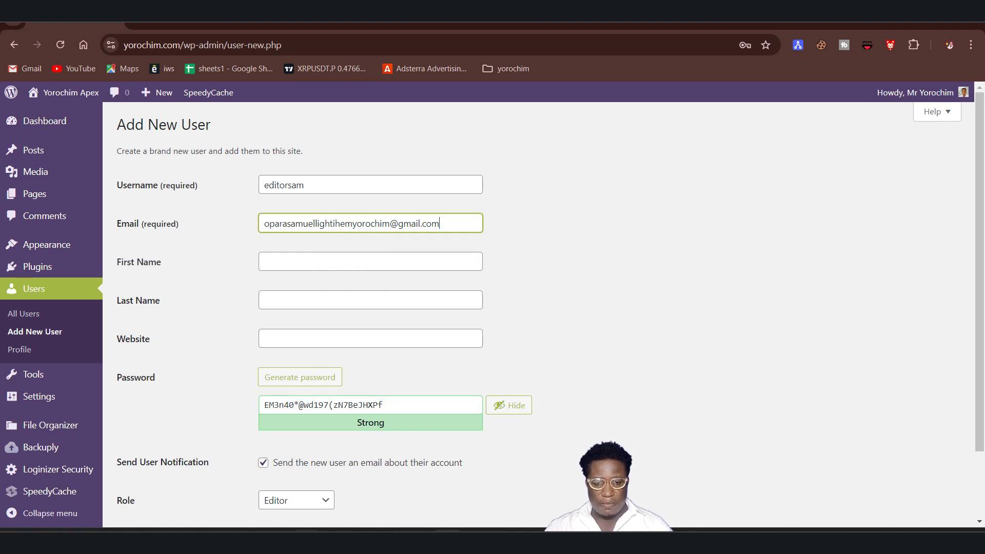
# Fill in the new user's first name and last name from the notes and autofill suggestions.
pyautogui.hotkey('alt', 'Tab')
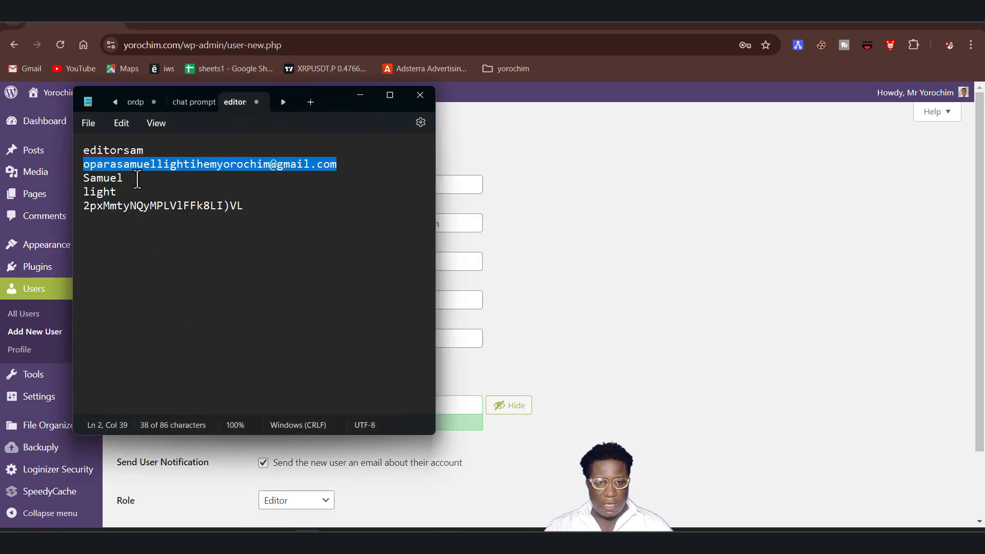
pyautogui.moveTo(132, 178); pyautogui.dragTo(94, 179)
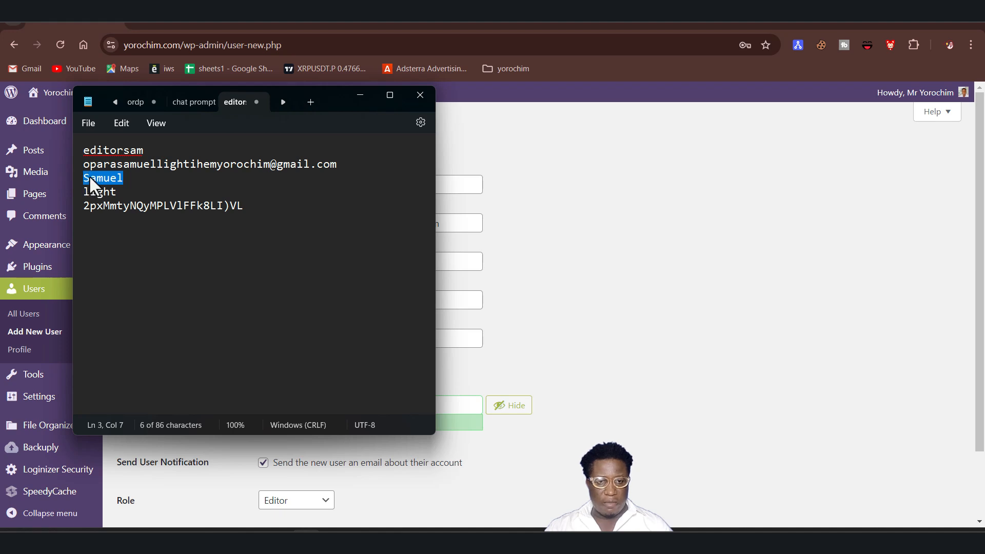
pyautogui.rightClick(90, 179)
pyautogui.click(136, 248)
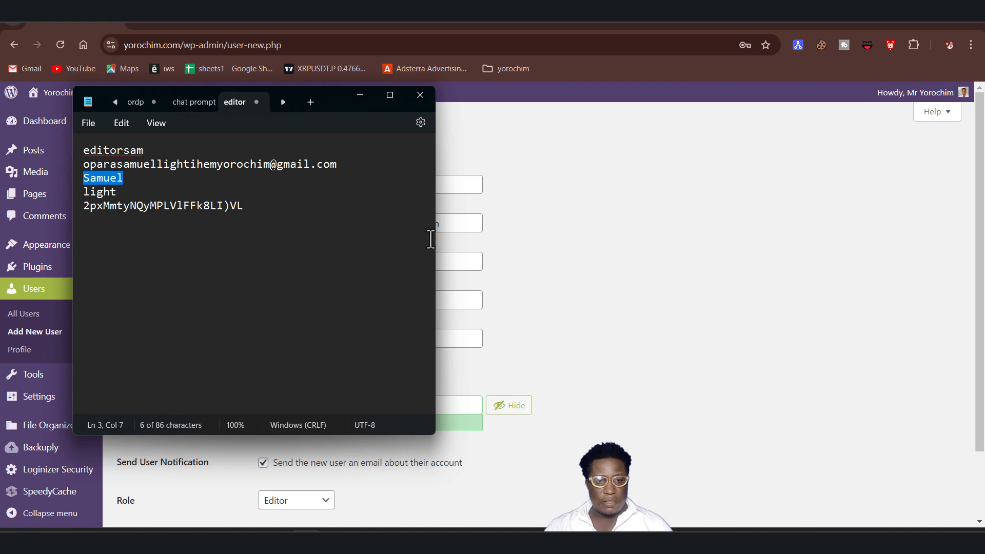
pyautogui.rightClick(97, 180)
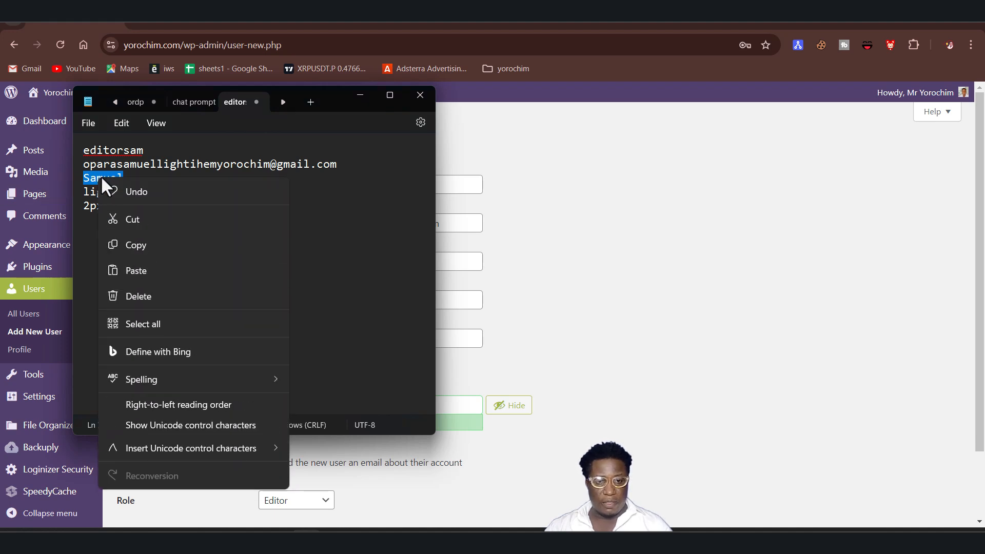
pyautogui.click(136, 245)
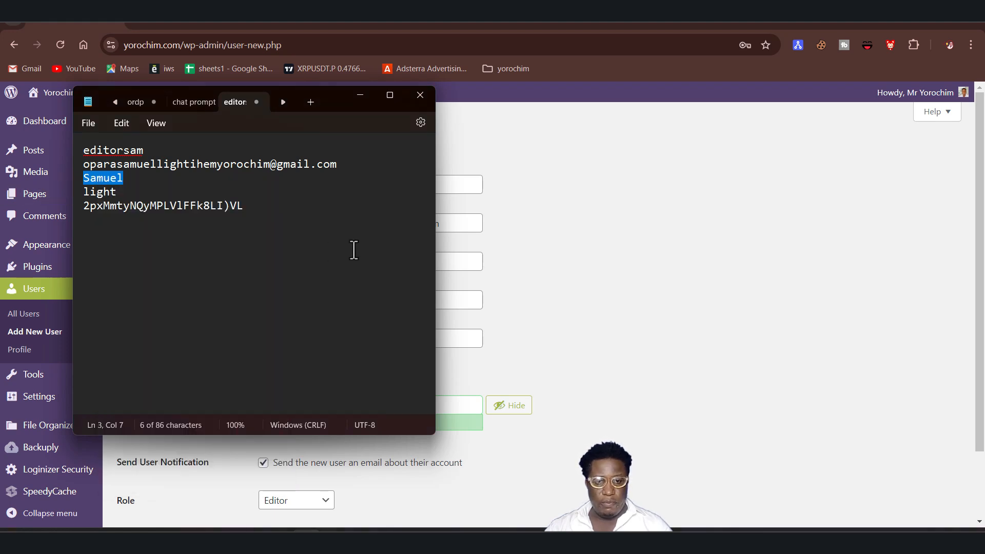
pyautogui.click(461, 226)
pyautogui.click(293, 263)
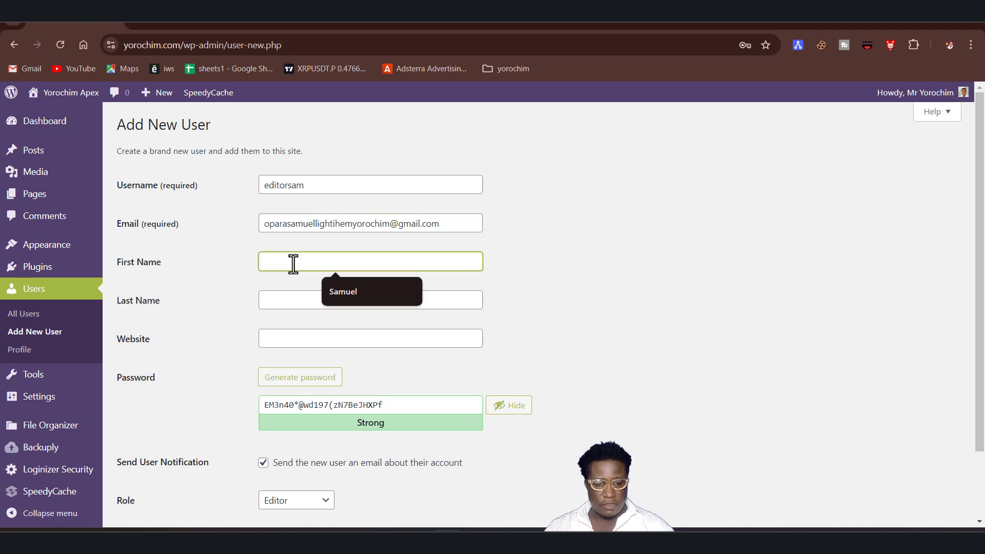
pyautogui.click(336, 289)
pyautogui.click(313, 300)
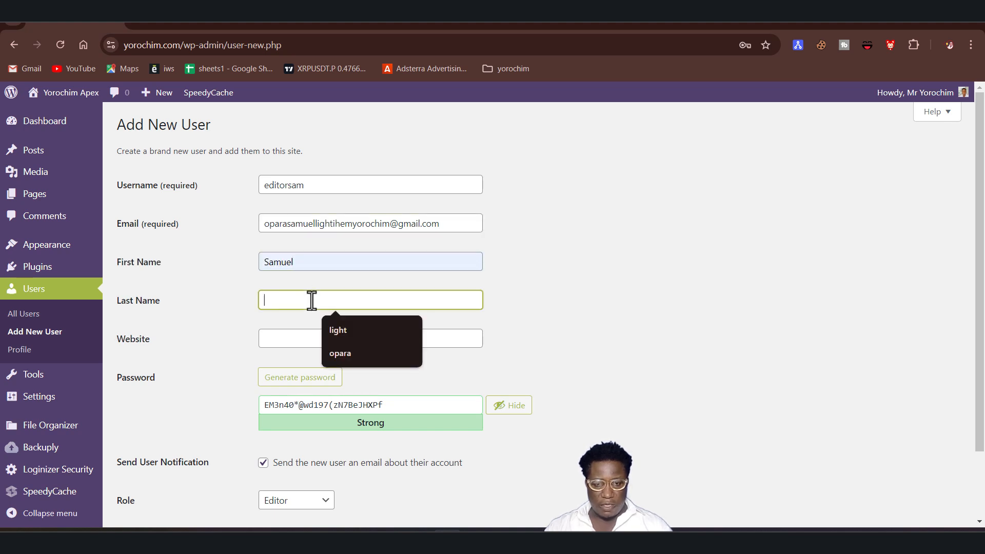
pyautogui.click(332, 330)
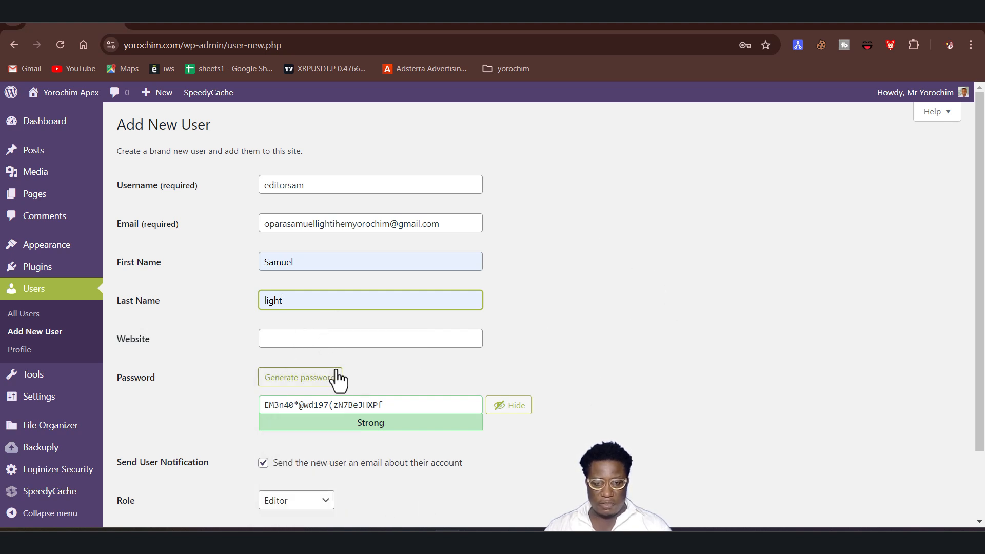
# Copy the generated password and paste it over the password line in the Notepad file.
pyautogui.scroll(-1, 390, 381)
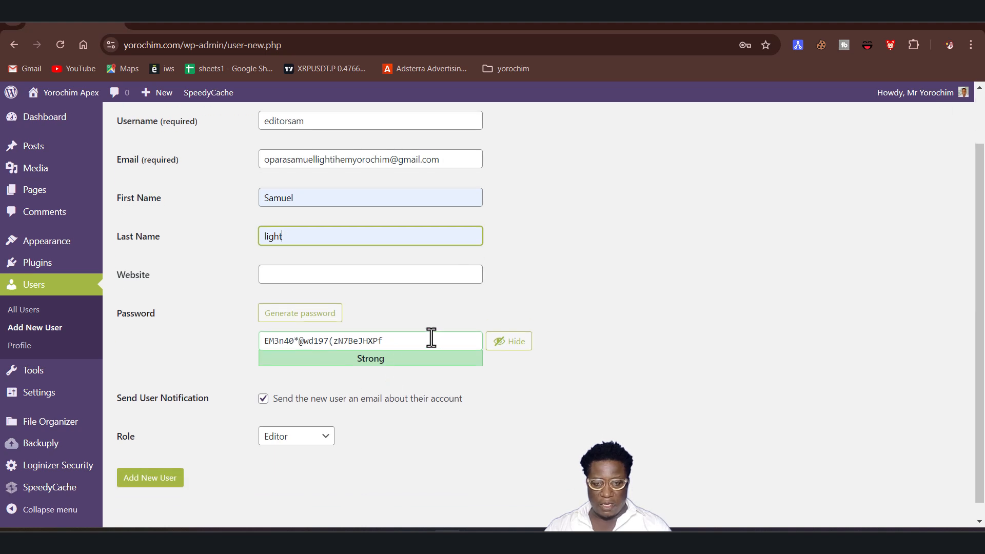
pyautogui.moveTo(409, 337); pyautogui.dragTo(255, 343)
pyautogui.rightClick(278, 345)
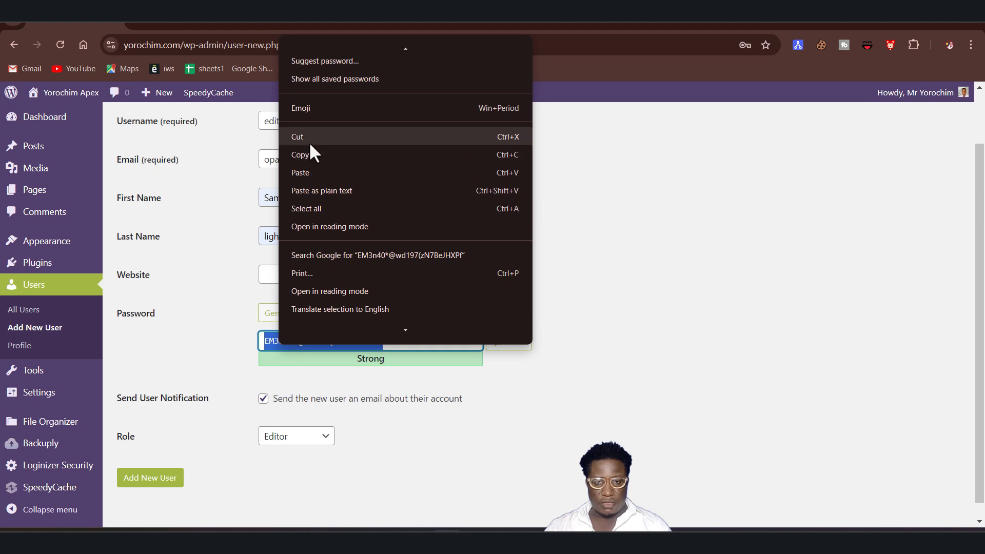
pyautogui.click(299, 154)
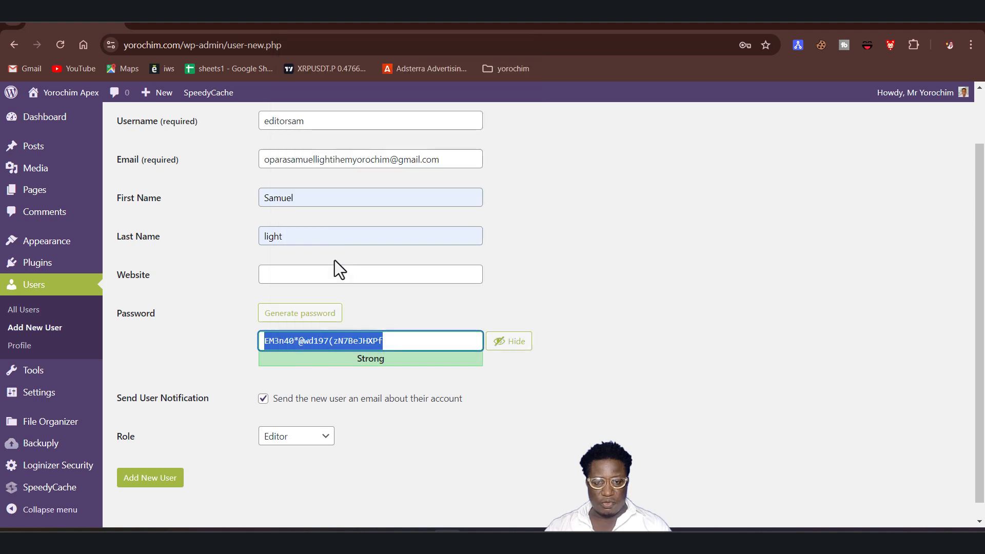
pyautogui.click(464, 381)
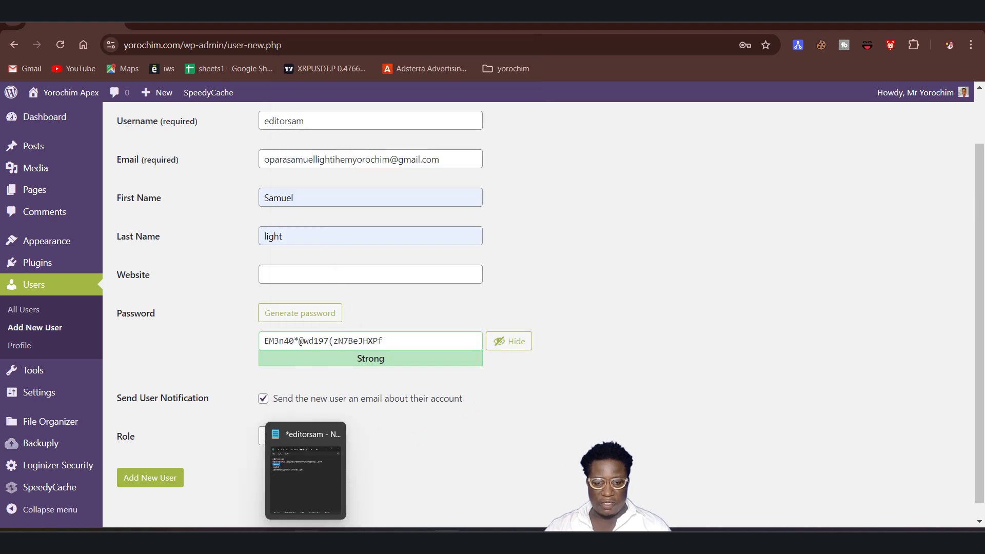
pyautogui.click(329, 467)
pyautogui.moveTo(257, 211); pyautogui.dragTo(106, 202)
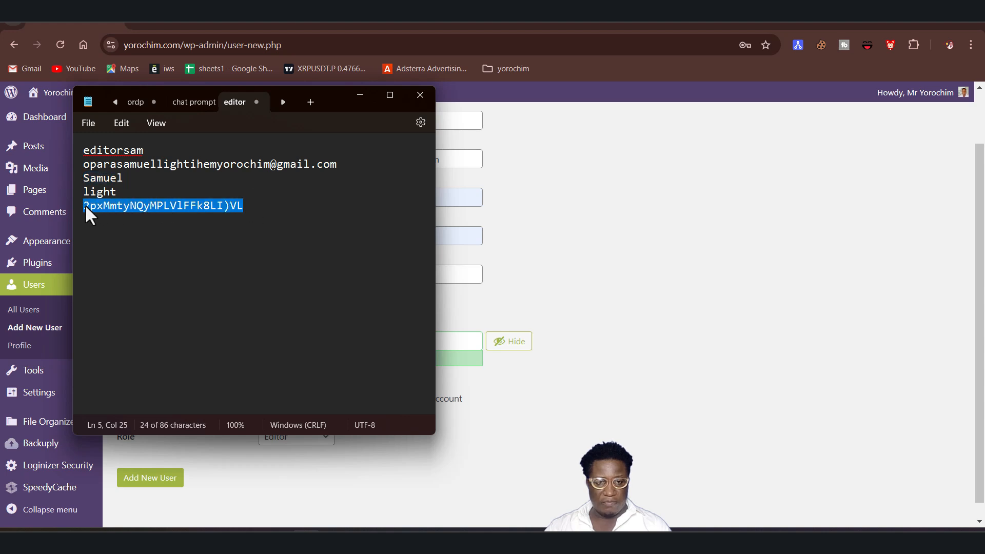
pyautogui.hotkey('ctrl', 'v')
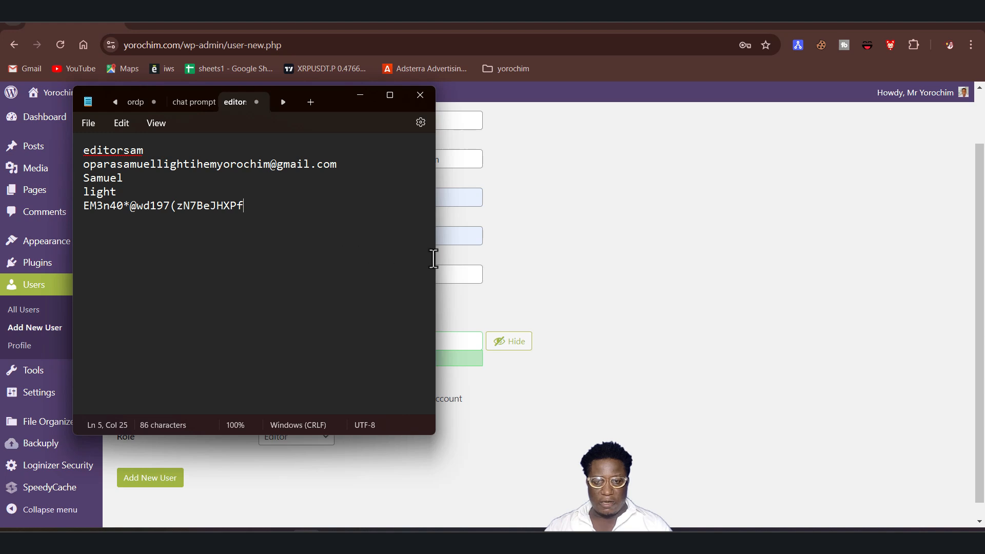
# Return to the form and submit it to add the new user.
pyautogui.click(548, 301)
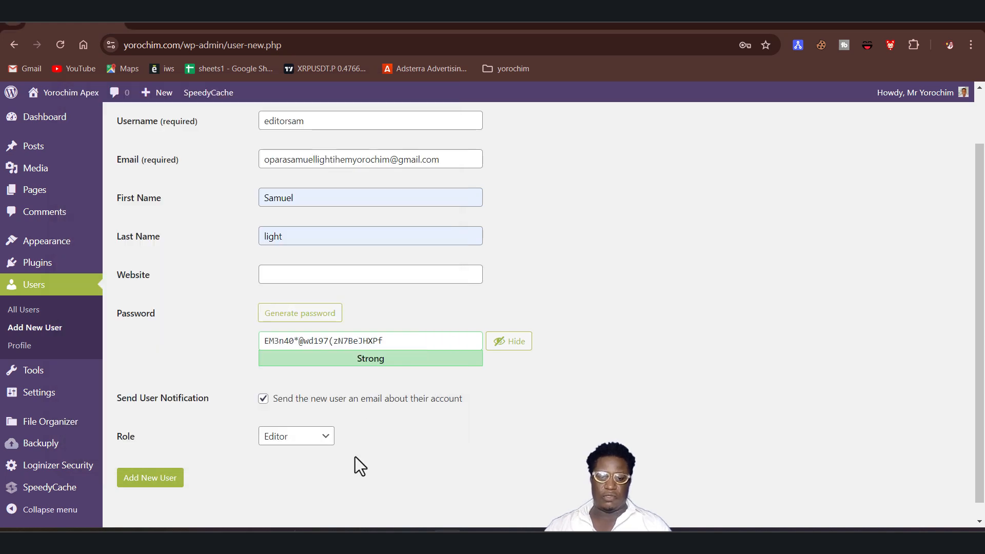
pyautogui.click(307, 542)
pyautogui.click(307, 541)
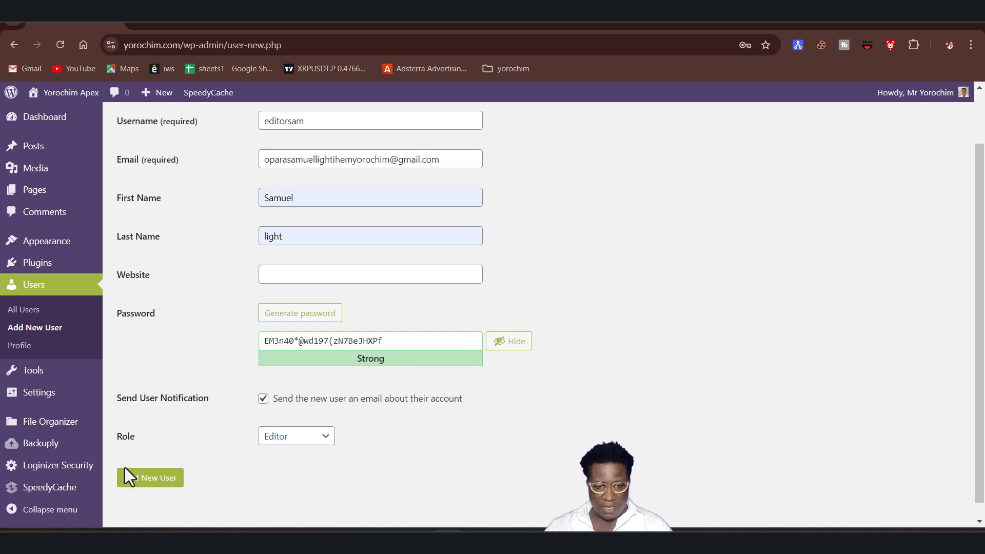
pyautogui.click(163, 483)
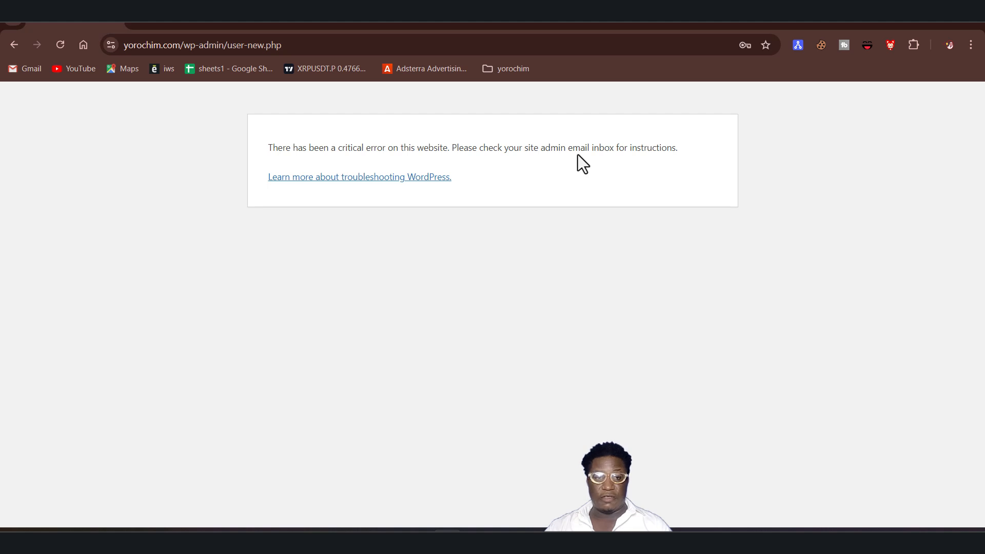
# Go back from the critical error page and open the users list, leaving the unsaved add-user form.
pyautogui.click(11, 49)
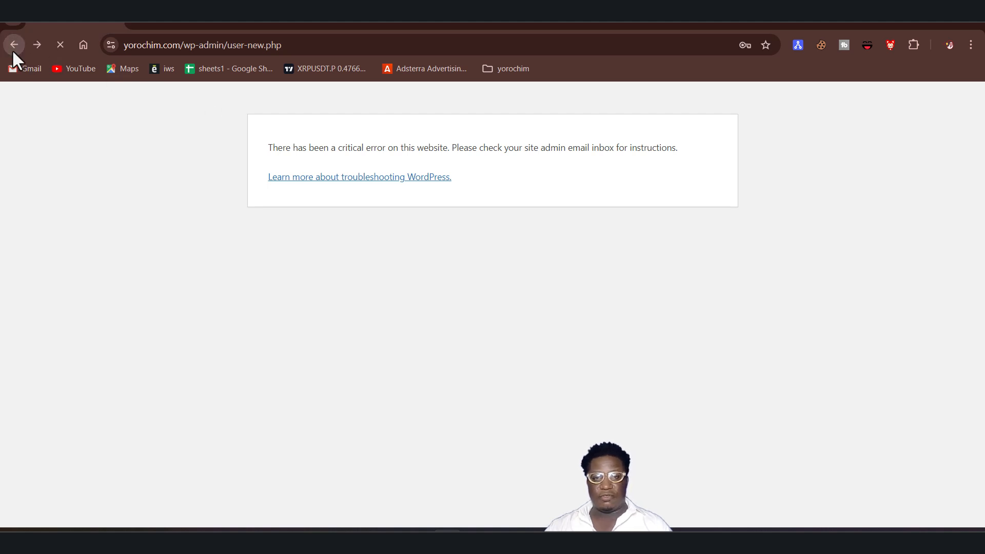
pyautogui.scroll(2, 490, 375)
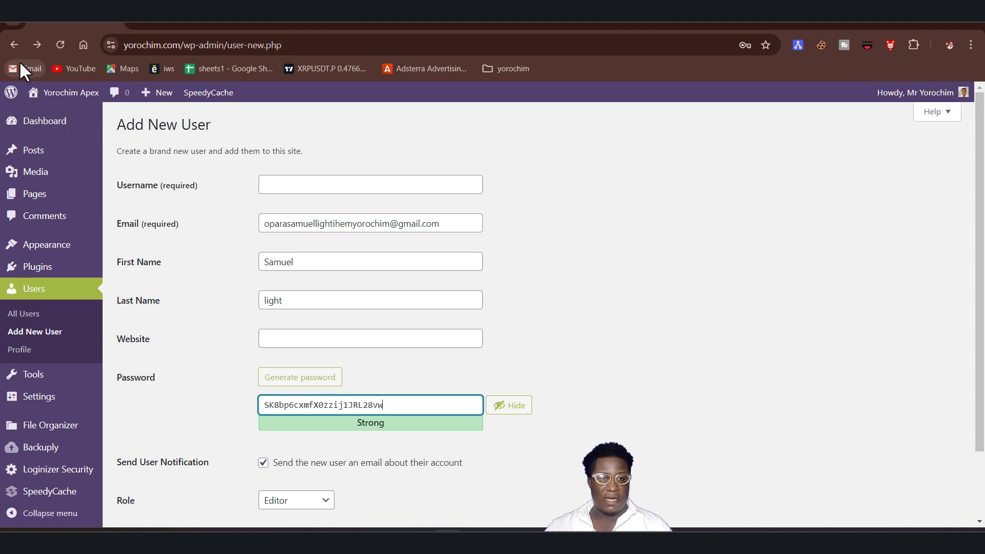
pyautogui.click(37, 303)
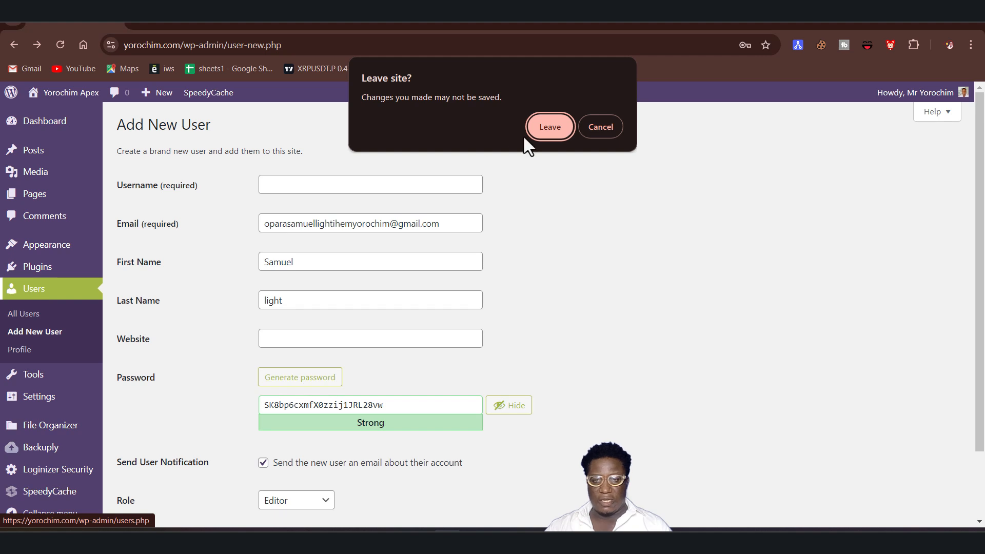
pyautogui.click(550, 127)
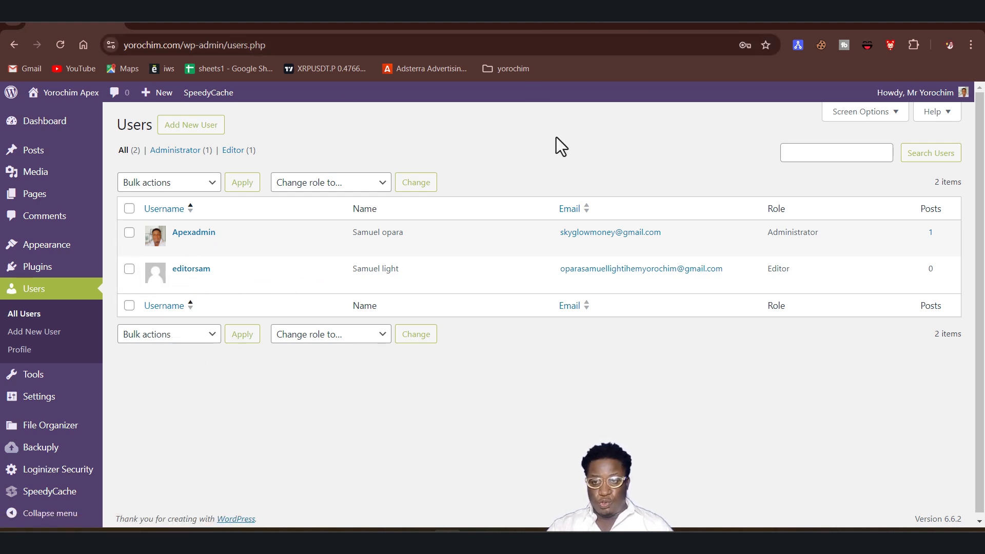
# Open a new Incognito window and load the site's WordPress login page in it.
pyautogui.click(842, 20)
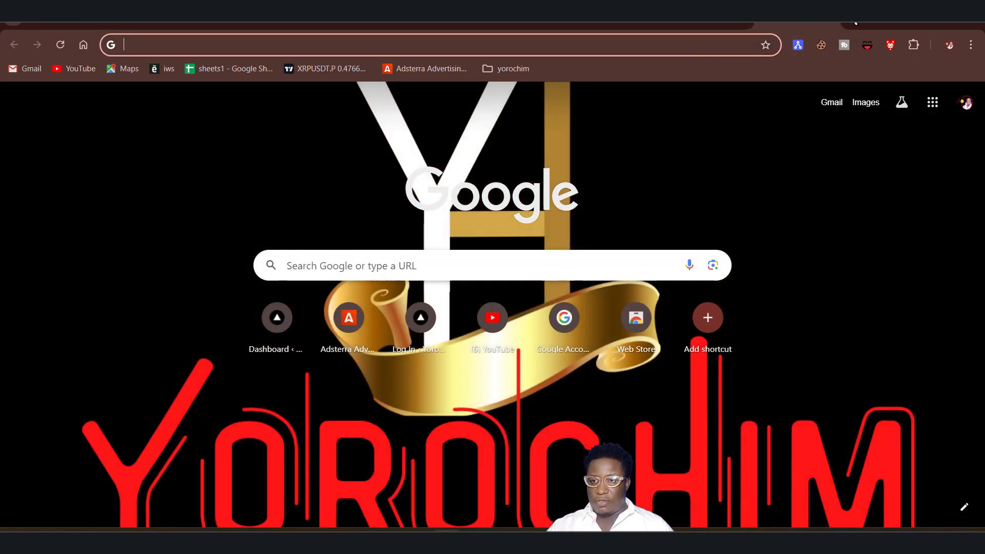
pyautogui.click(829, 22)
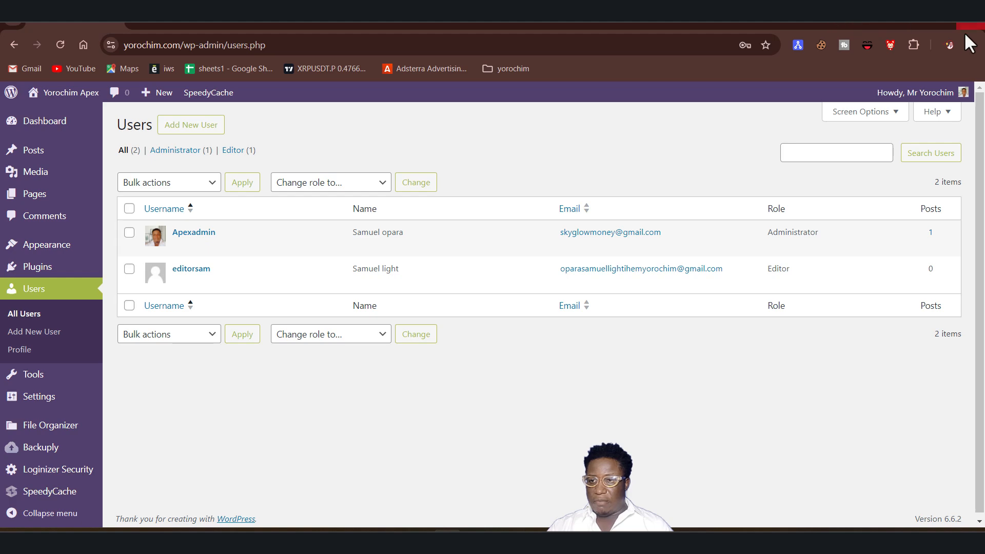
pyautogui.click(971, 45)
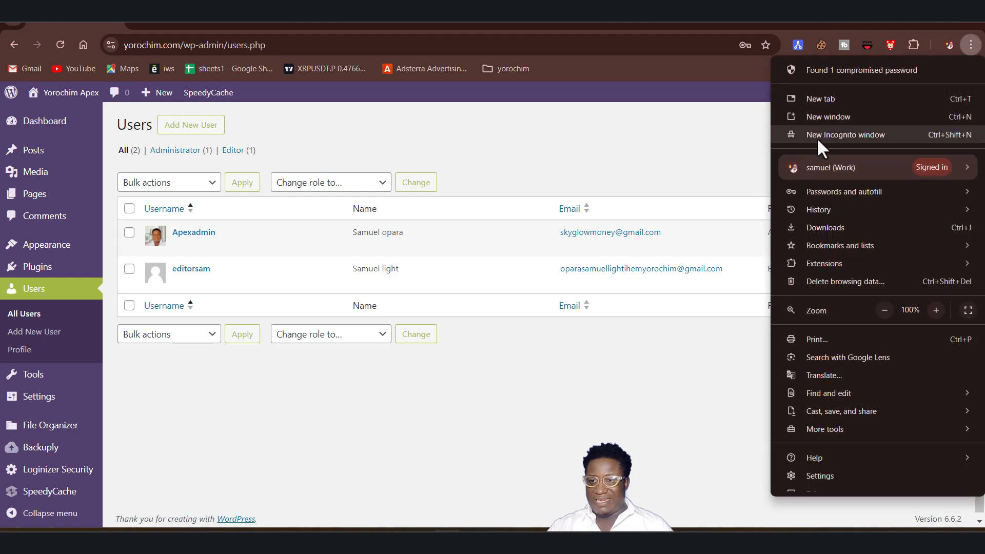
pyautogui.click(829, 133)
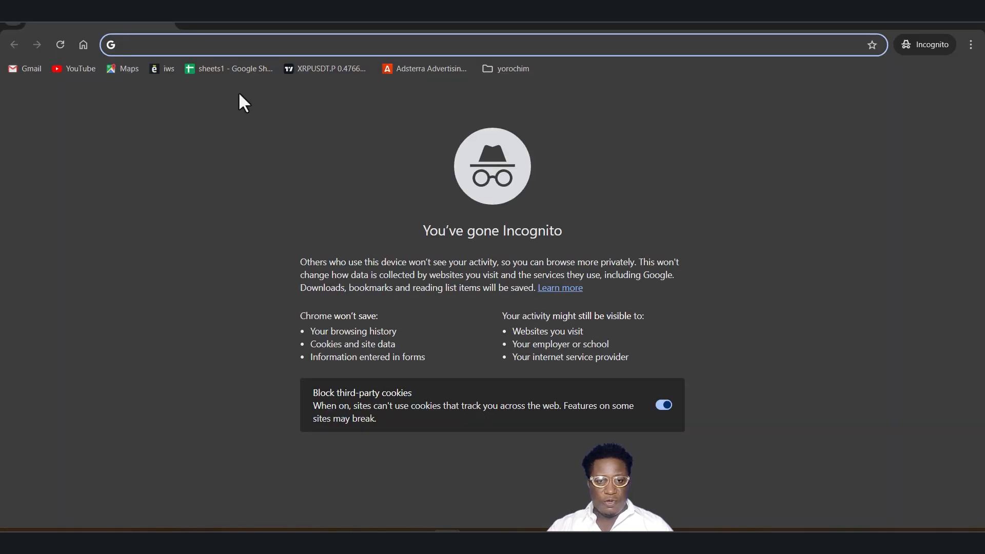
pyautogui.click(517, 71)
pyautogui.click(545, 91)
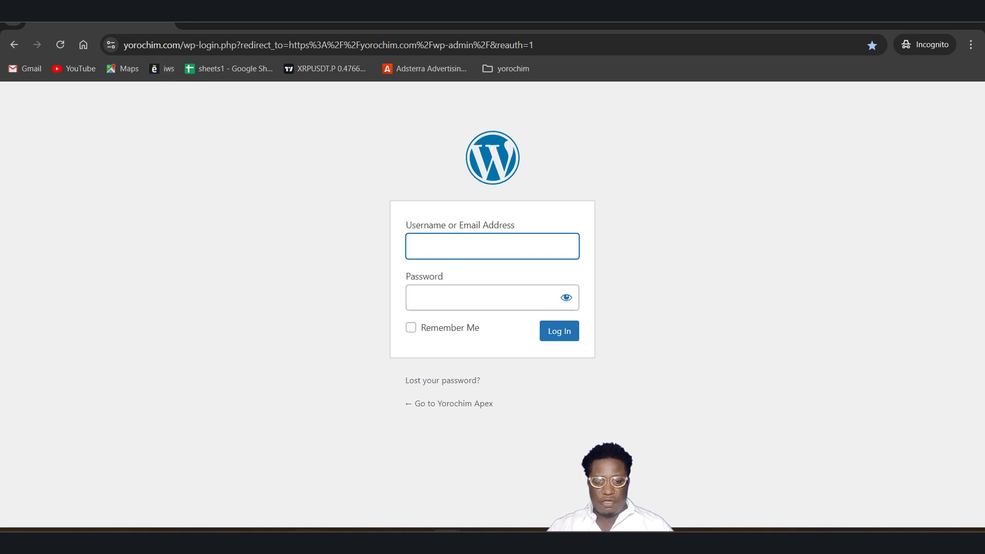
# Copy the new user's e-mail address from the notes into the Username or Email Address field.
pyautogui.click(306, 539)
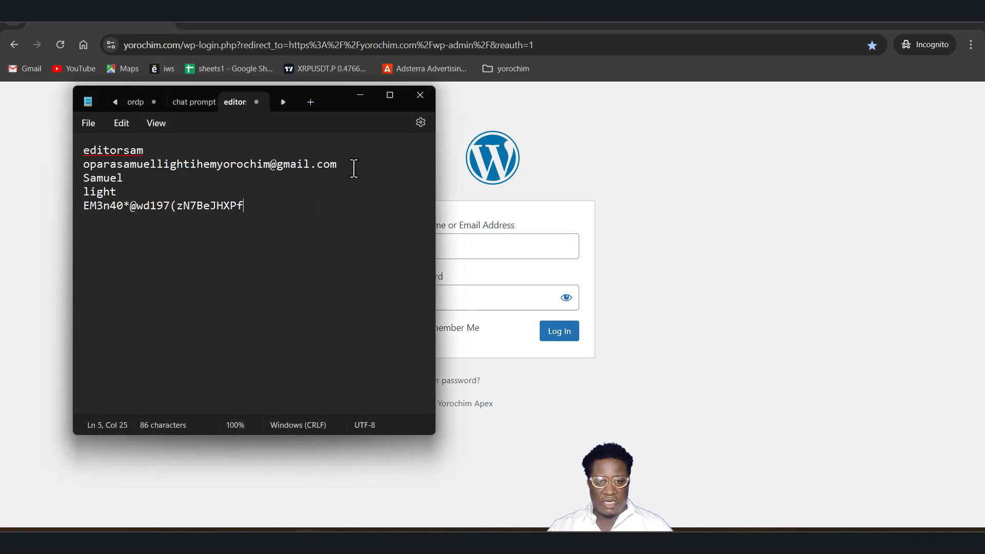
pyautogui.moveTo(354, 168); pyautogui.dragTo(105, 165)
pyautogui.hotkey('ctrl', 'c')
pyautogui.click(517, 253)
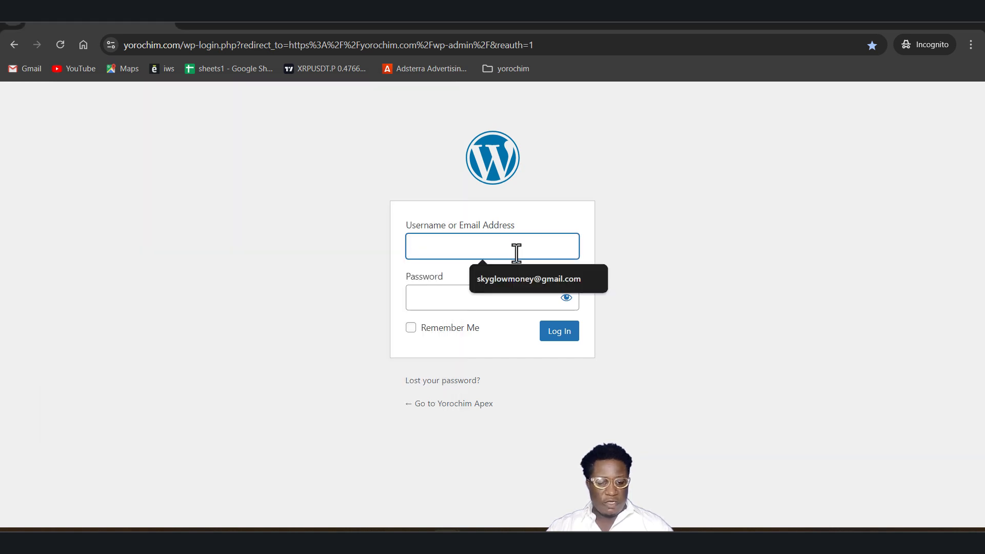
pyautogui.hotkey('ctrl', 'v')
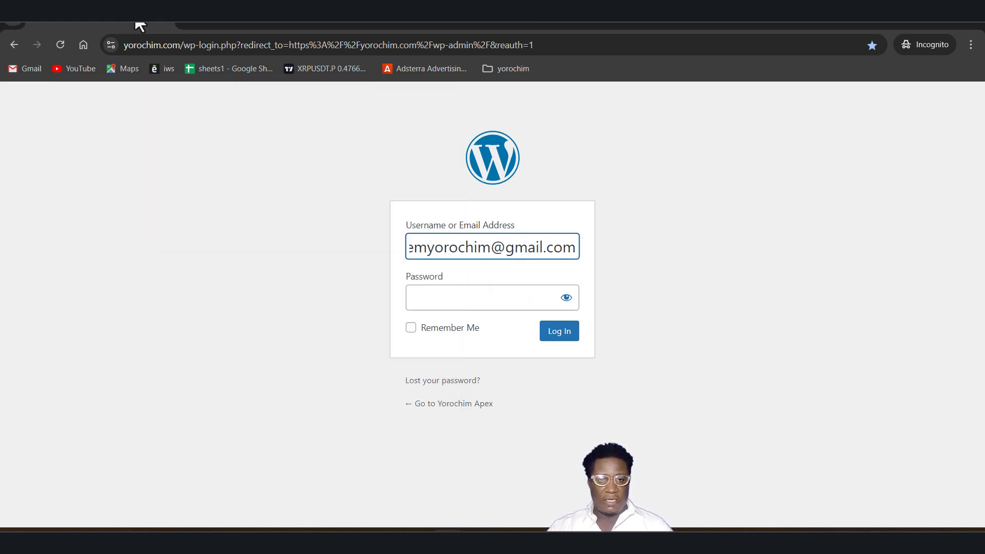
# Copy the new user's password from the notes into the Password field and log in.
pyautogui.click(306, 540)
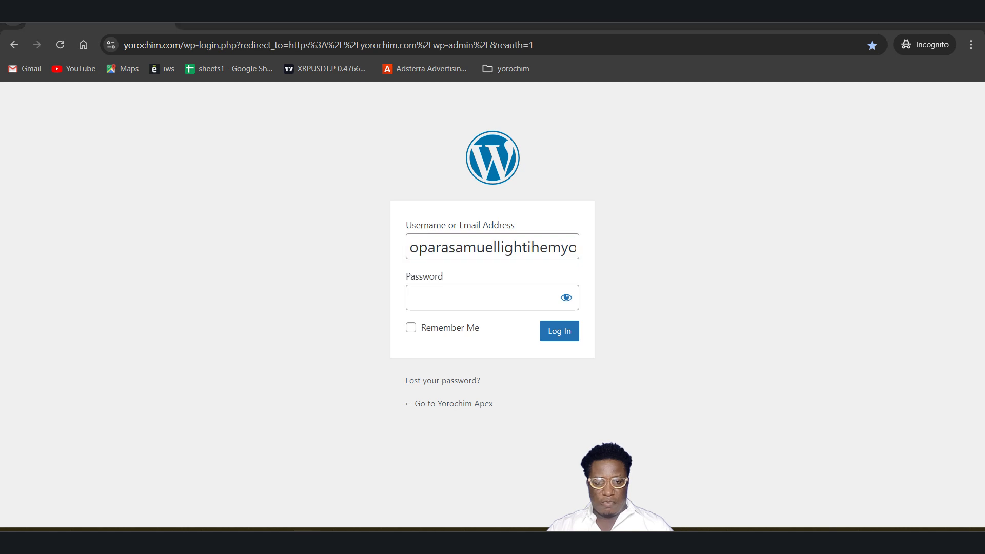
pyautogui.click(307, 540)
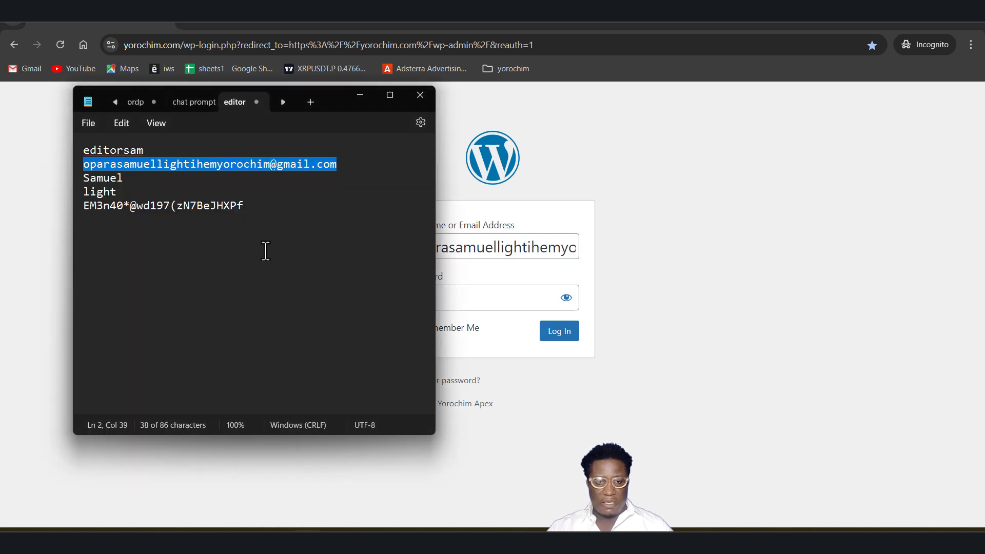
pyautogui.moveTo(245, 206); pyautogui.dragTo(84, 210)
pyautogui.hotkey('ctrl', 'c')
pyautogui.click(513, 297)
pyautogui.hotkey('ctrl', 'v')
pyautogui.click(566, 334)
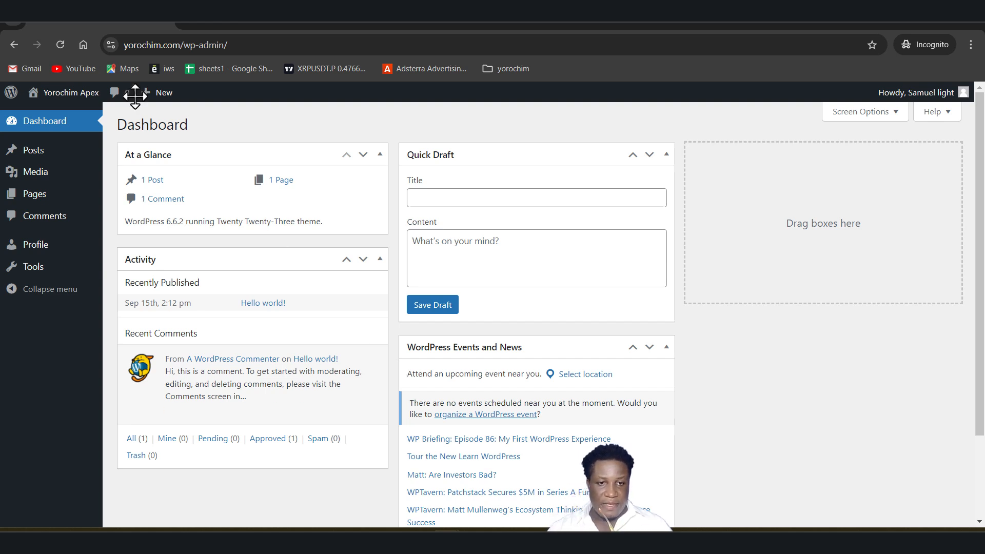
# Browse the Editor account's Posts and Tools screens to examine what this role can access.
pyautogui.click(23, 153)
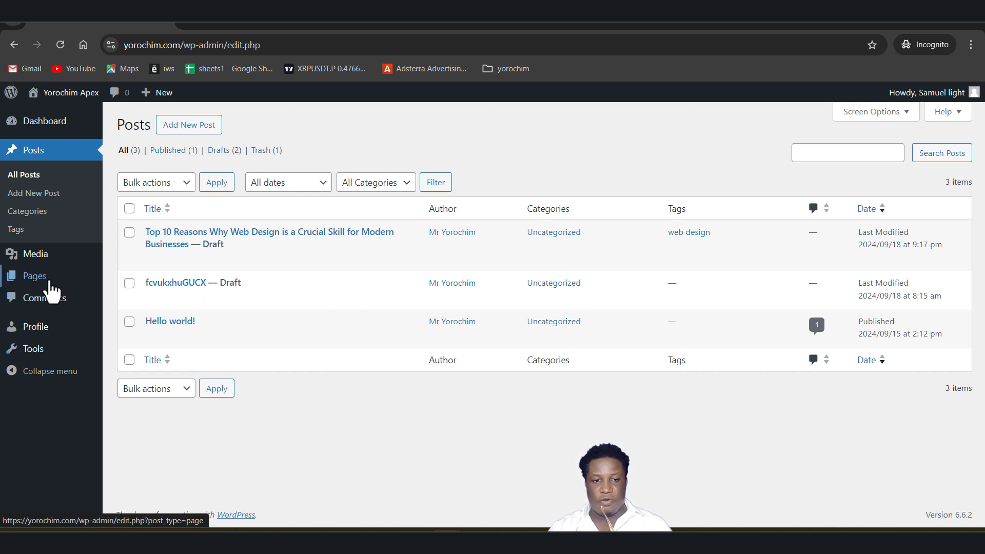
pyautogui.moveTo(49, 282)
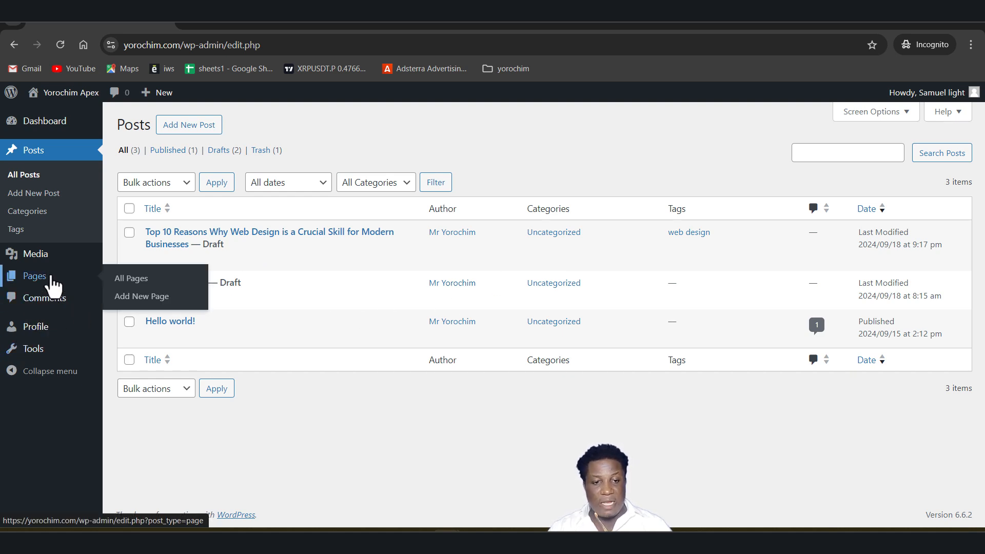
pyautogui.moveTo(54, 264)
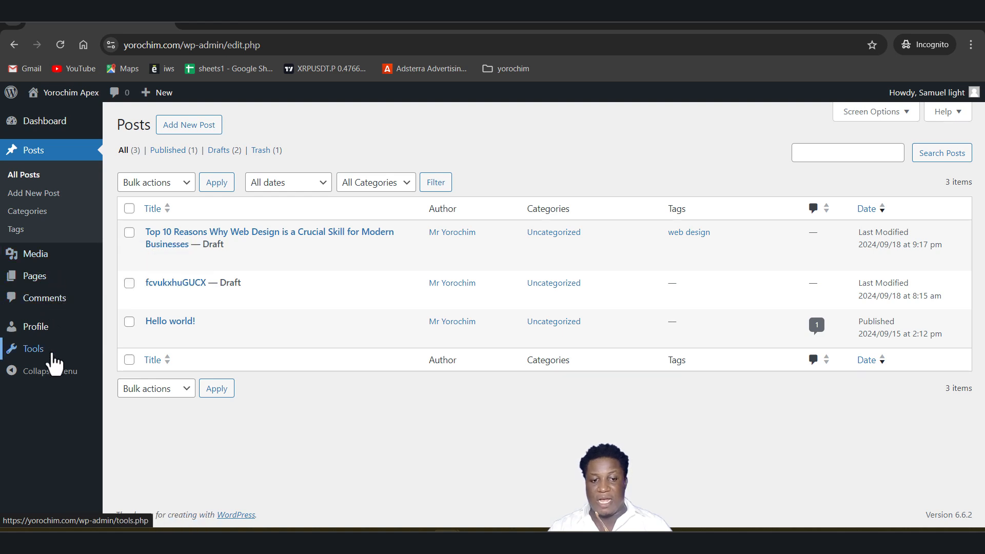
pyautogui.click(34, 351)
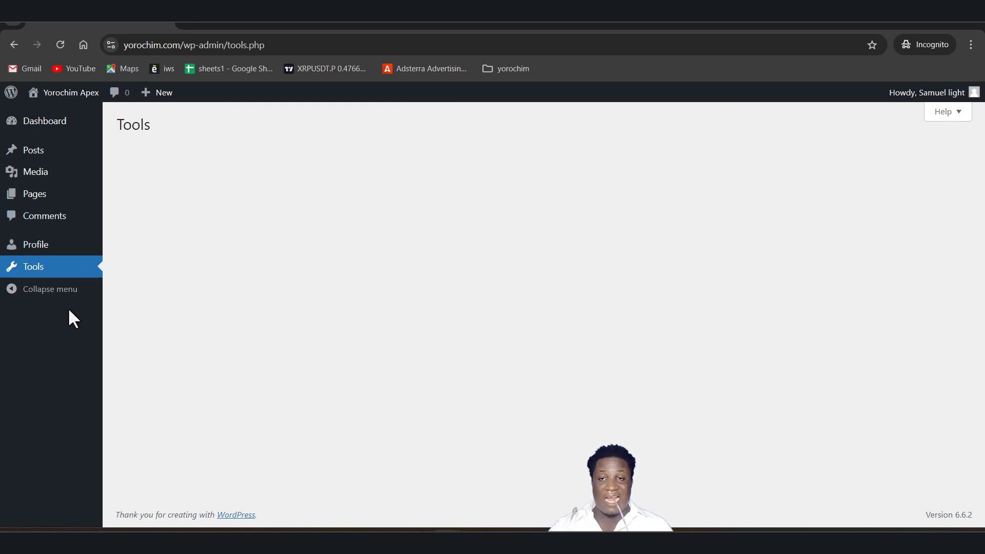
pyautogui.moveTo(57, 161)
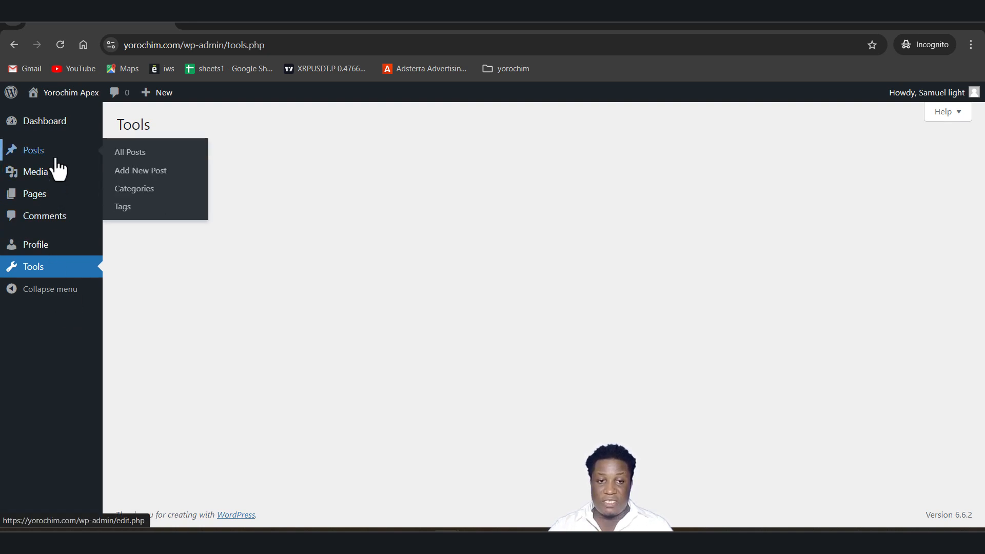
pyautogui.moveTo(81, 174)
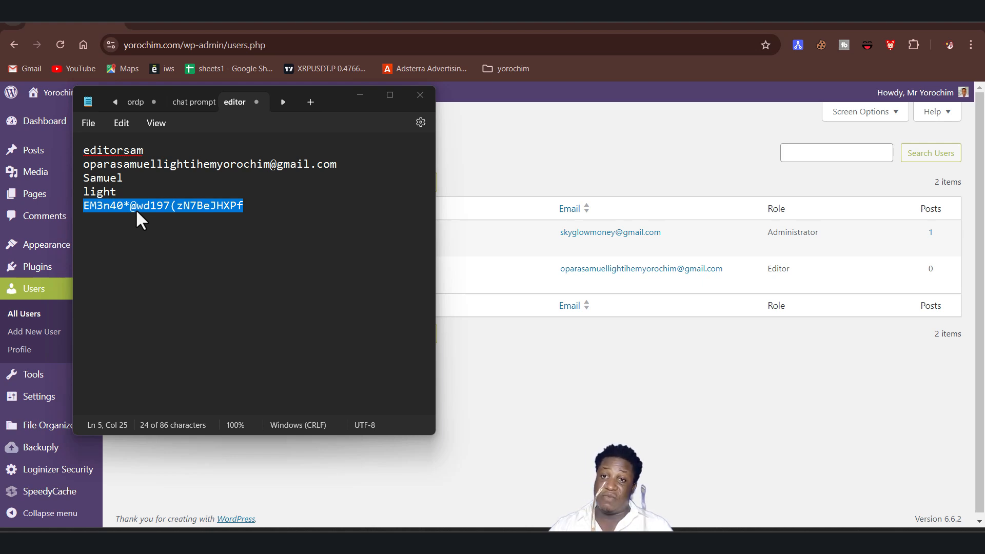
# Close the notes and delete the new Editor user, attributing all its content to the administrator account, then reload the list.
pyautogui.click(421, 96)
pyautogui.moveTo(167, 279)
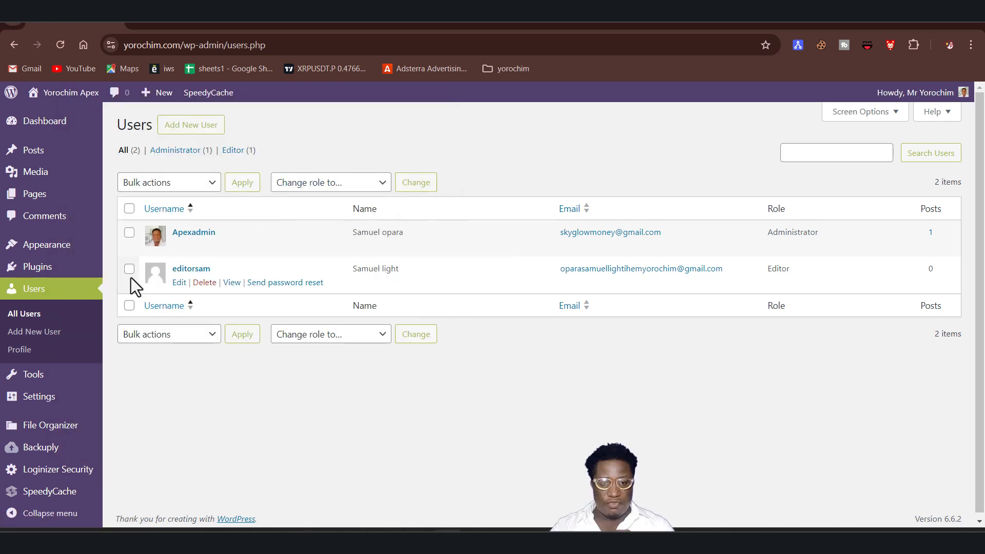
pyautogui.click(204, 283)
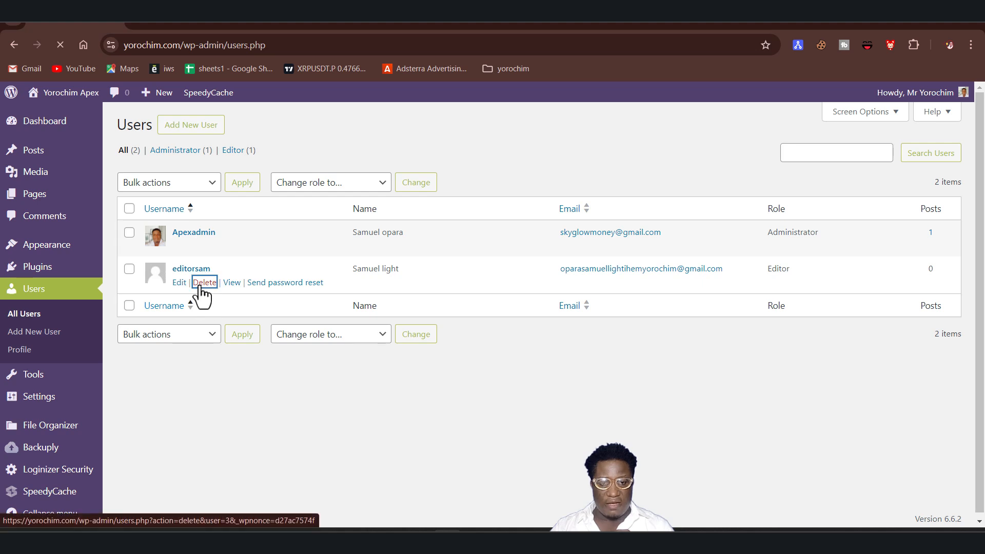
pyautogui.click(122, 241)
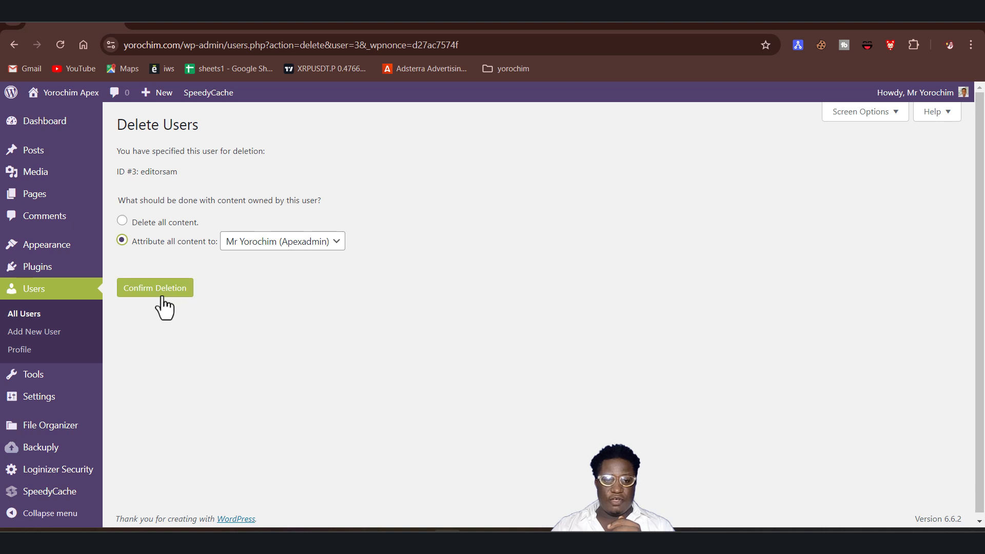
pyautogui.click(137, 286)
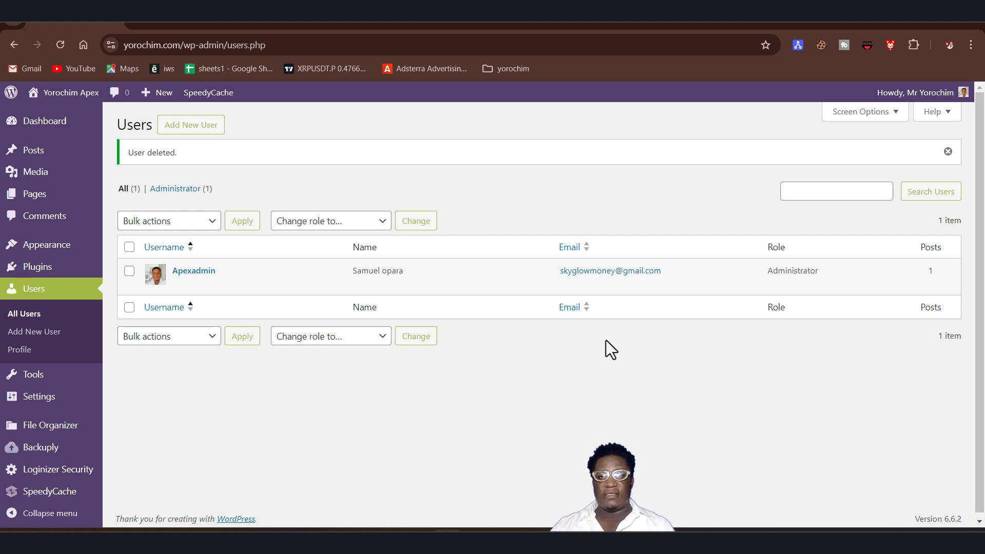
pyautogui.click(59, 45)
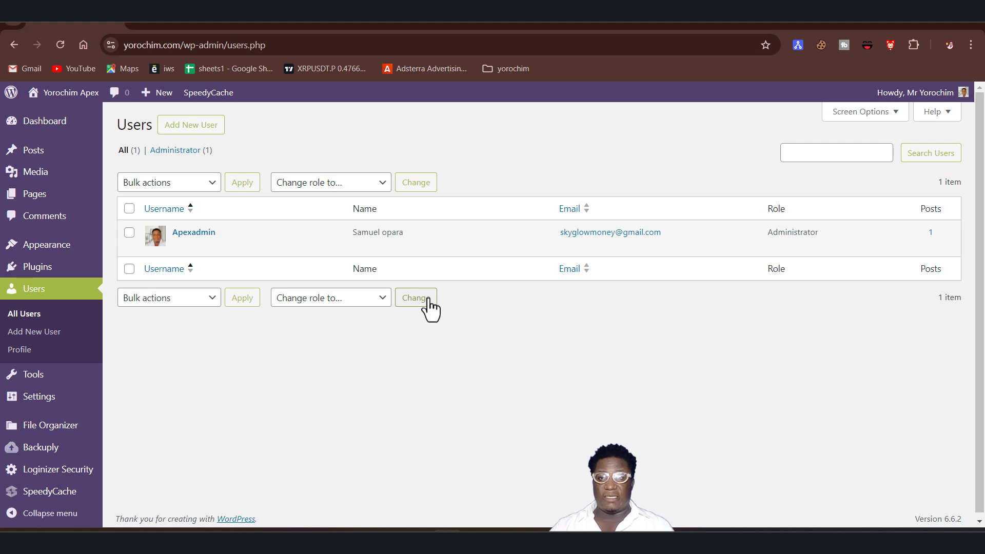